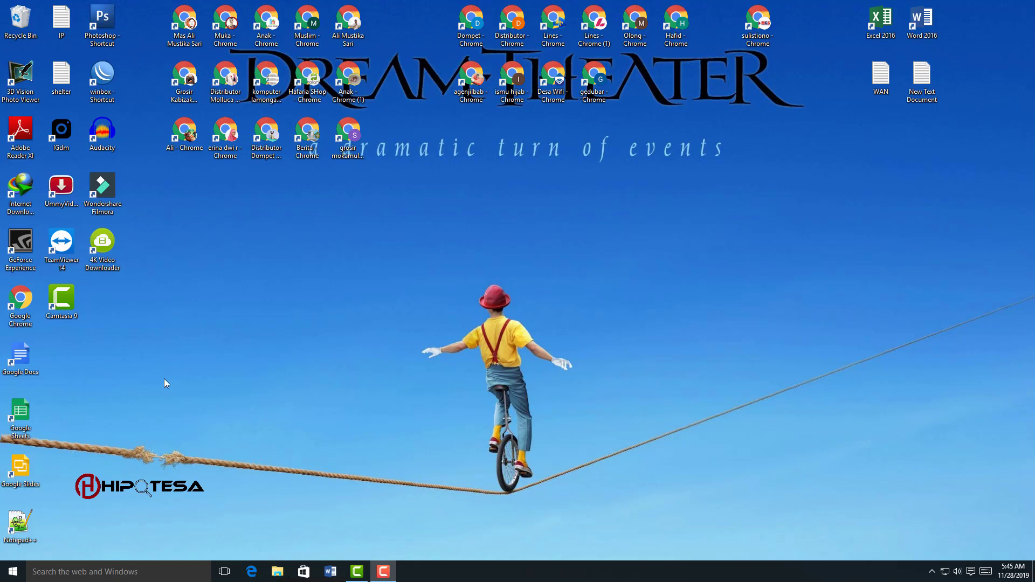
# Launch Google Chrome from its shortcut on the Windows desktop
pyautogui.doubleClick(25, 305)
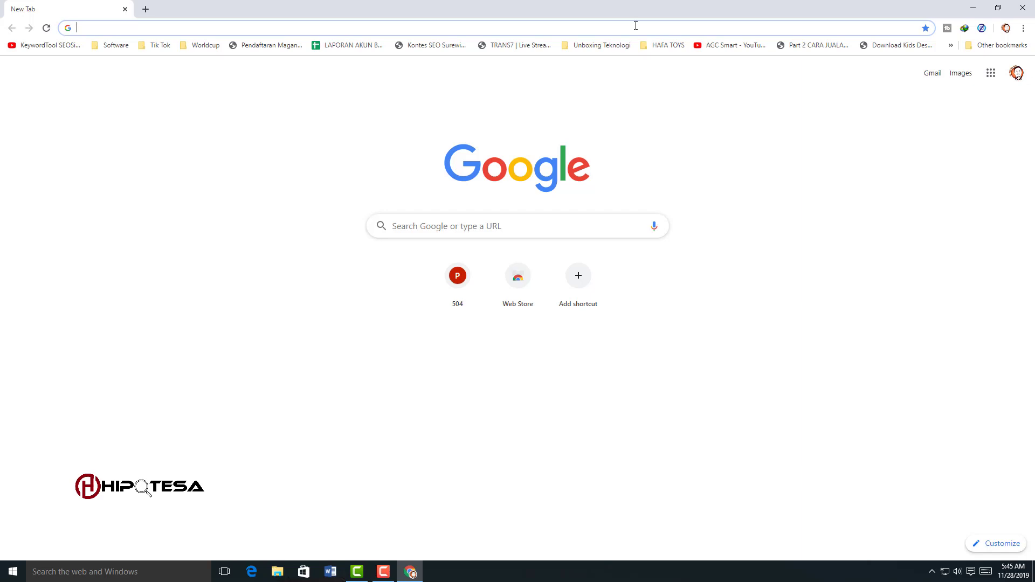
# Go to gmail.com in a new incognito window to reach the Google sign-in page
pyautogui.hotkey('ctrl', 'shift', 'n')
pyautogui.write('gmail.com')
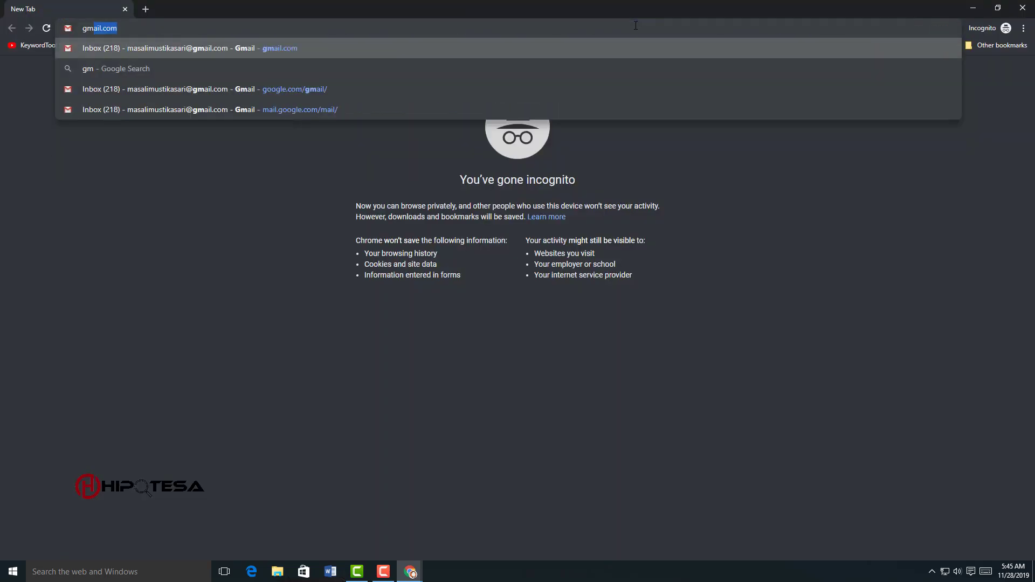
pyautogui.press('Return')
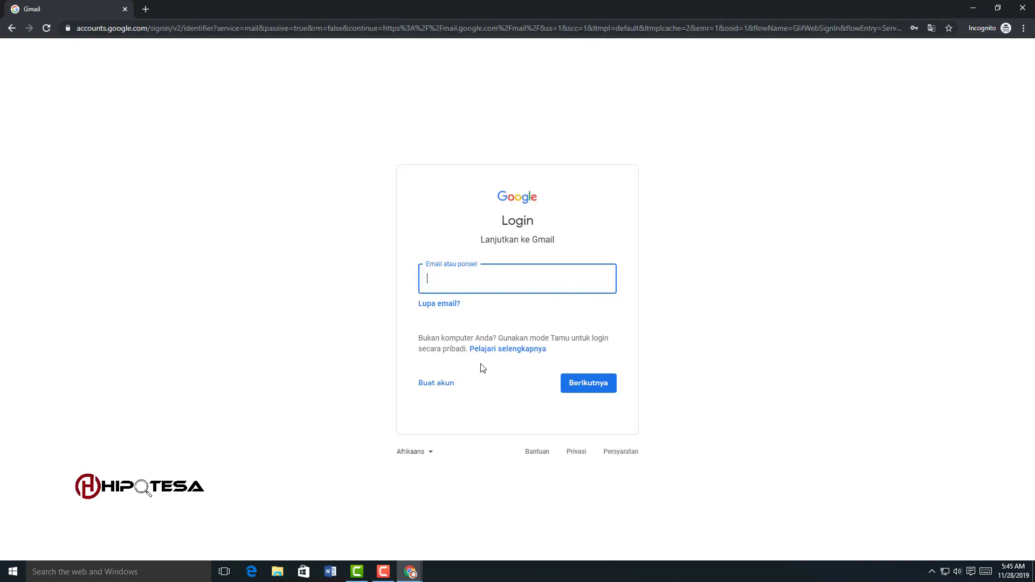
# Start a new Google account of the 'Untuk mengelola bisnis saya' (business) type
pyautogui.click(446, 385)
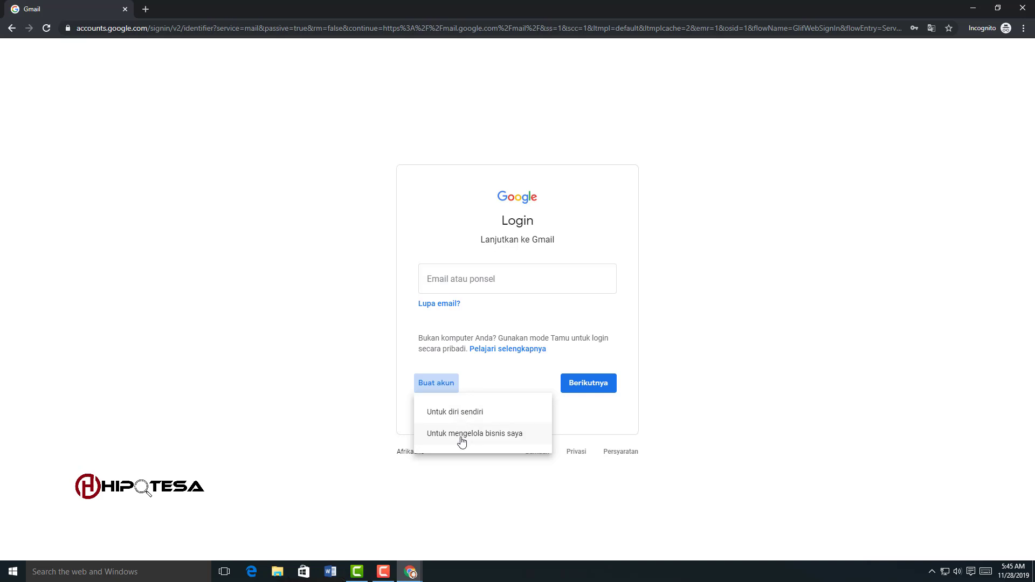
pyautogui.click(455, 441)
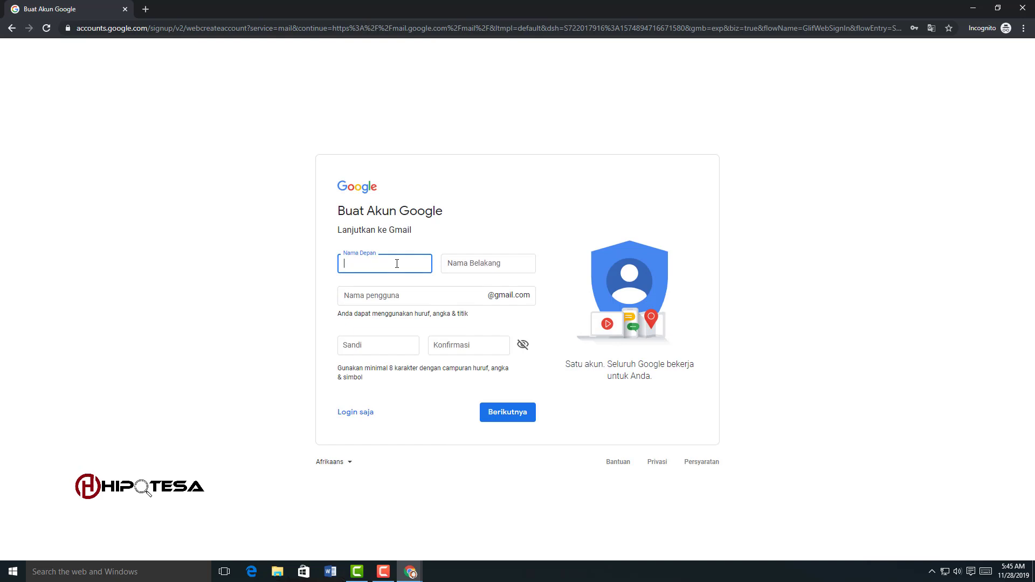
# Enter first name Grosir, last name Dompet Lamongan and a matching username
pyautogui.press('Tab')
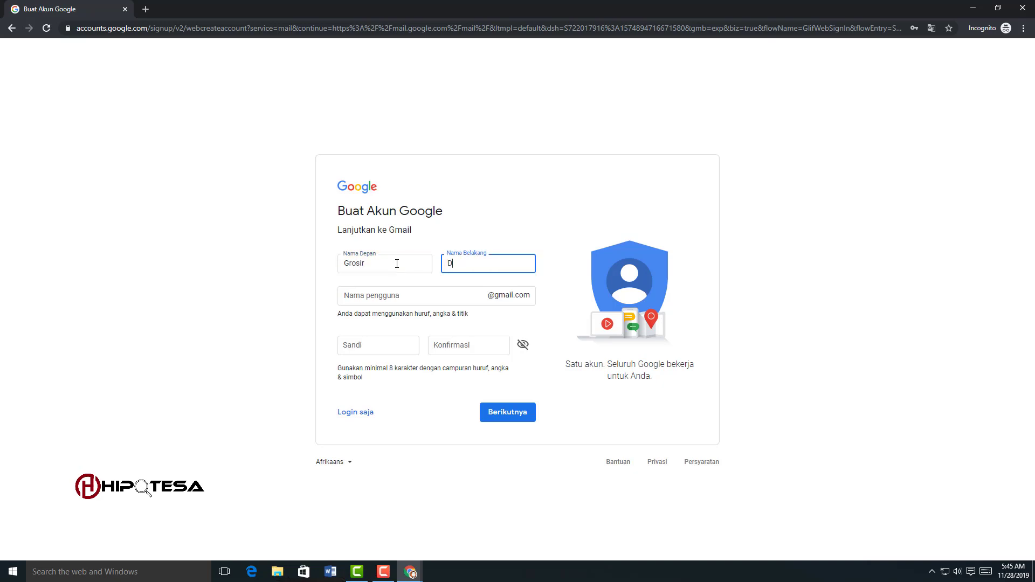
pyautogui.press('Tab')
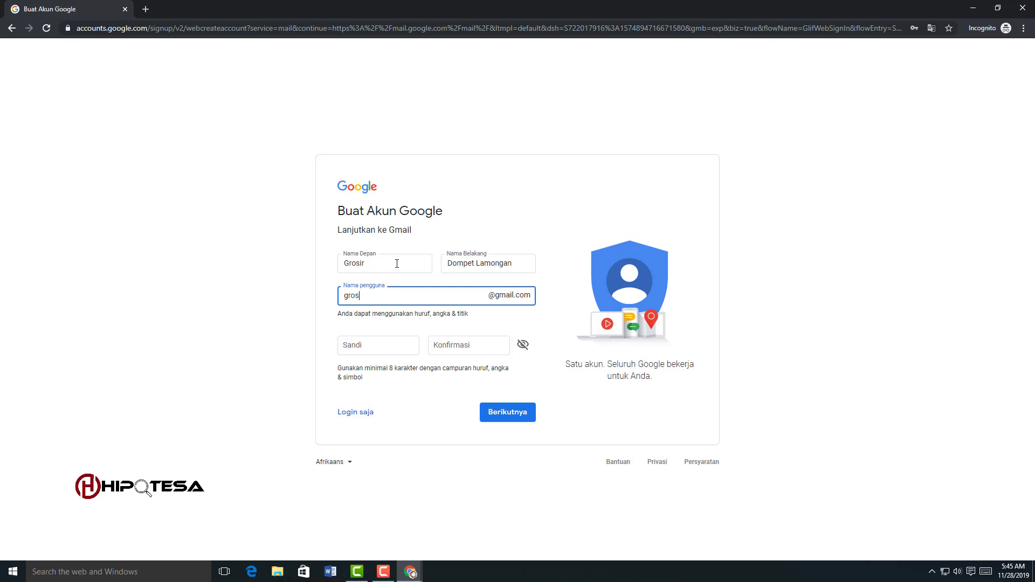
pyautogui.click(378, 269)
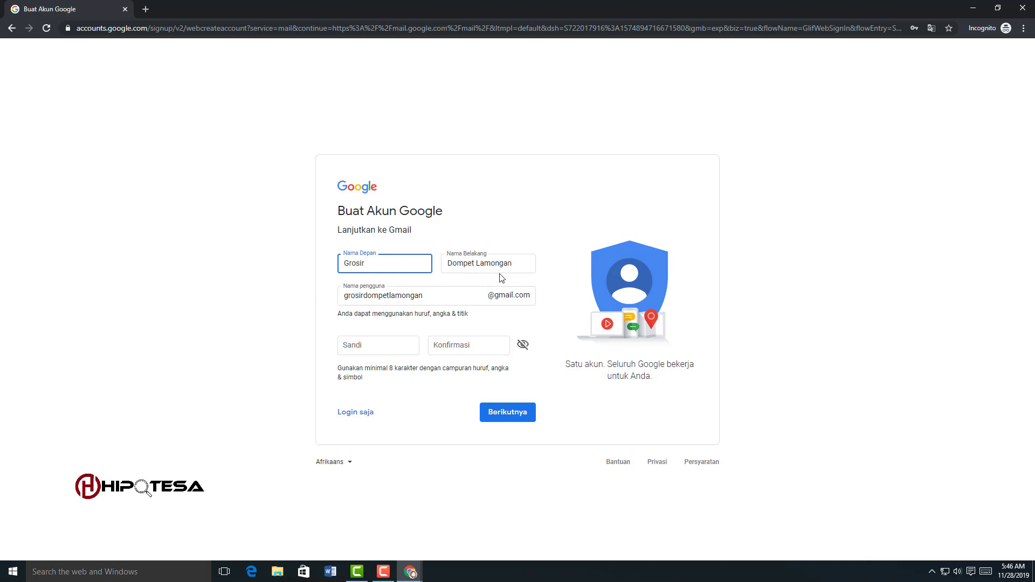
# Set and confirm the account password, retyping it after the mismatch error, and submit
pyautogui.click(394, 350)
pyautogui.click(585, 306)
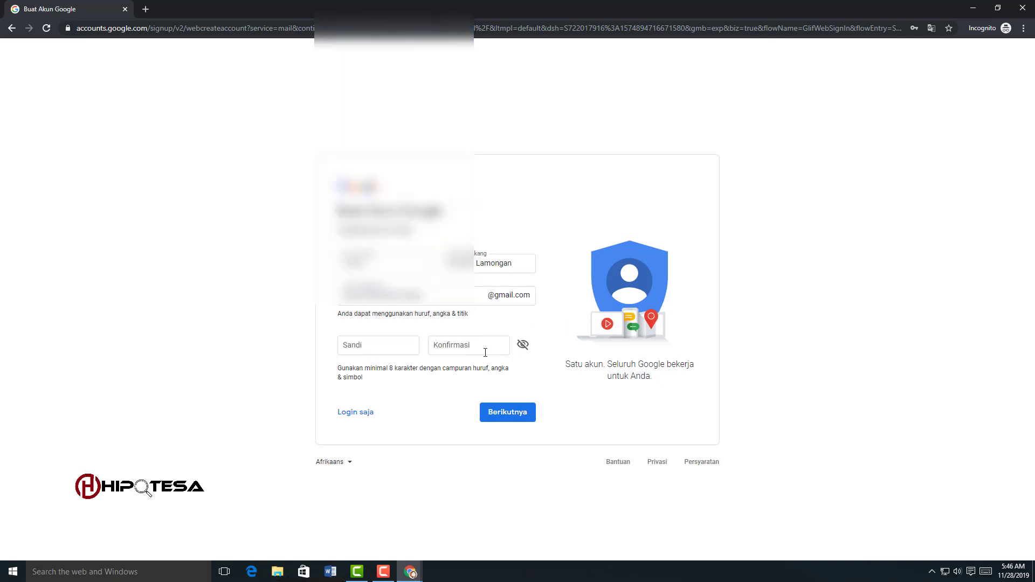
pyautogui.click(413, 342)
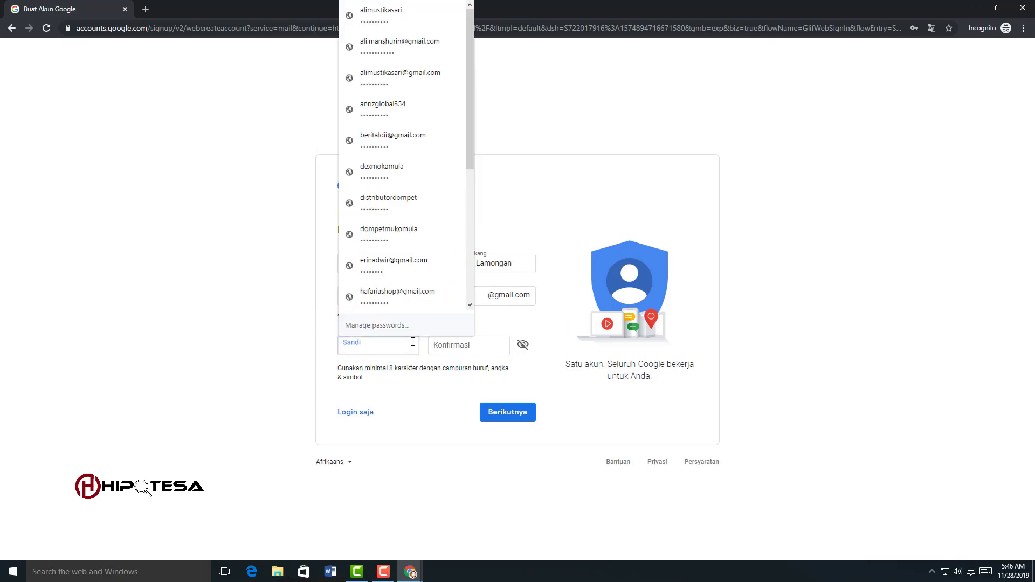
pyautogui.write('••••••')
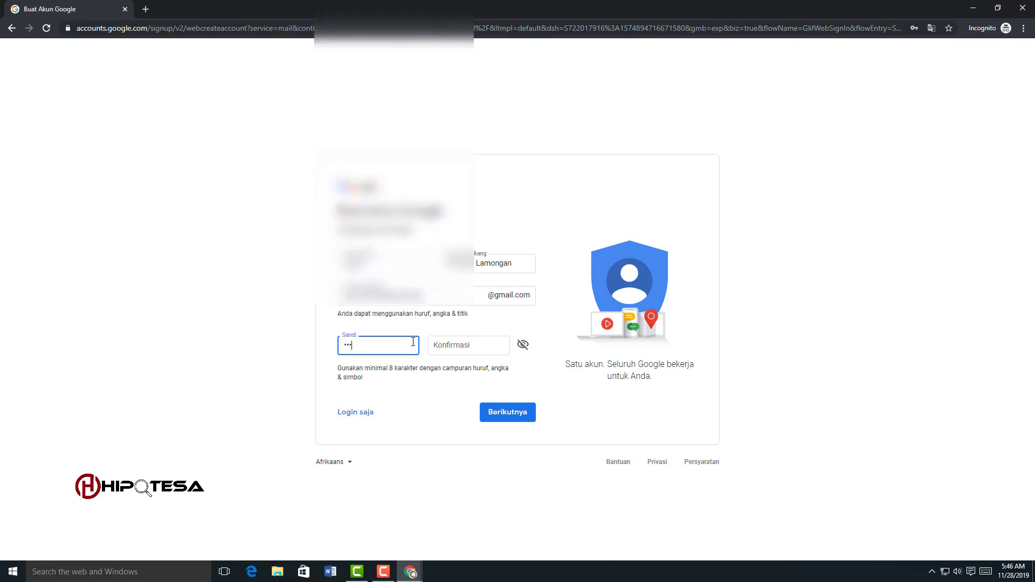
pyautogui.write('••••')
pyautogui.press('Tab')
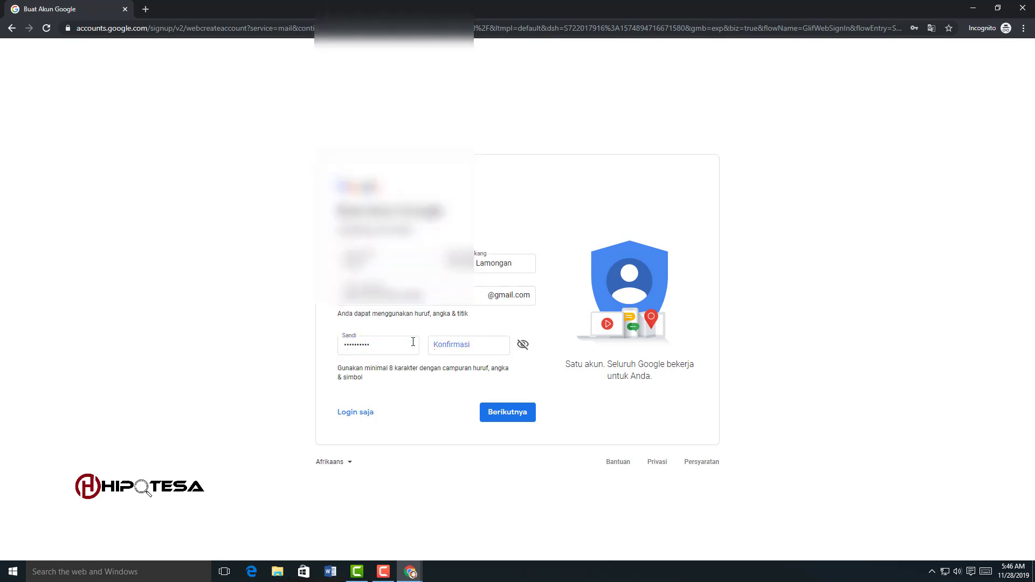
pyautogui.write('••••••••••')
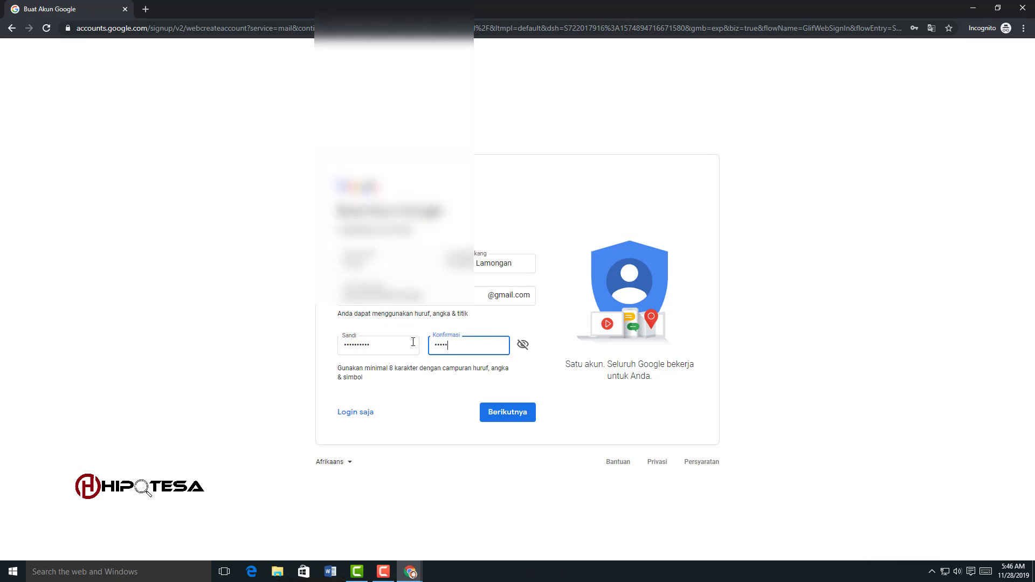
pyautogui.write('••')
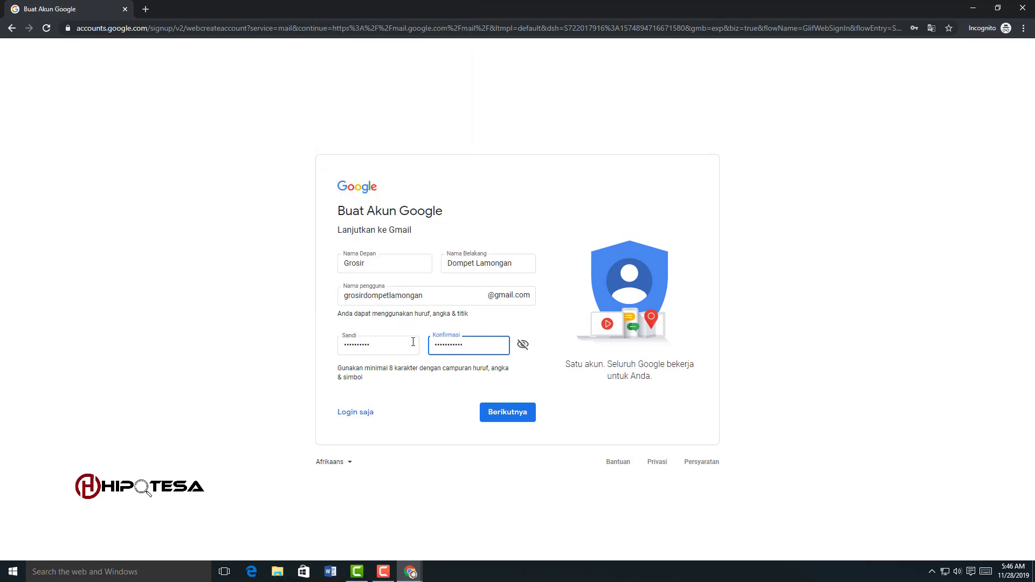
pyautogui.click(517, 420)
pyautogui.click(463, 351)
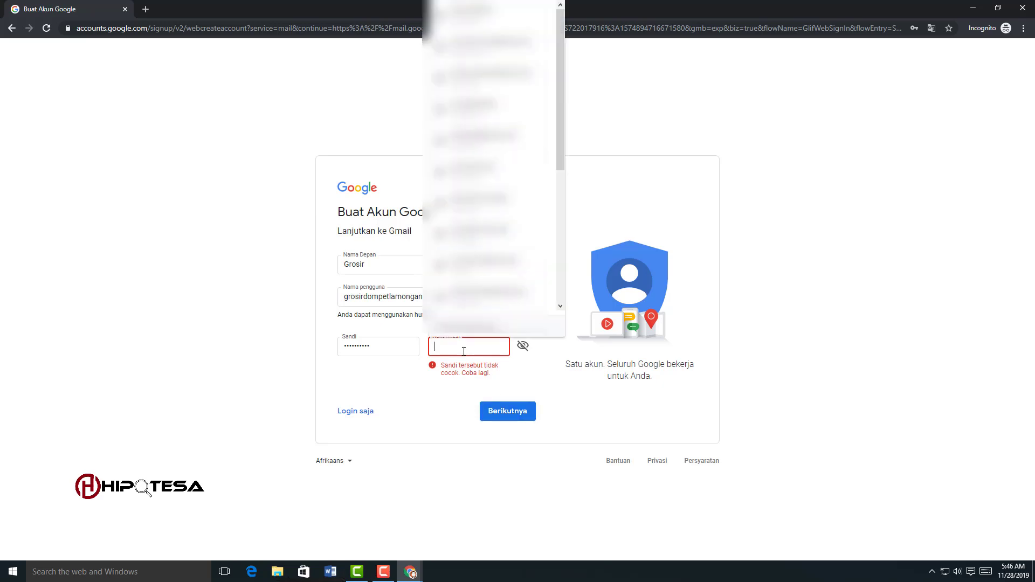
pyautogui.write('••••••••••')
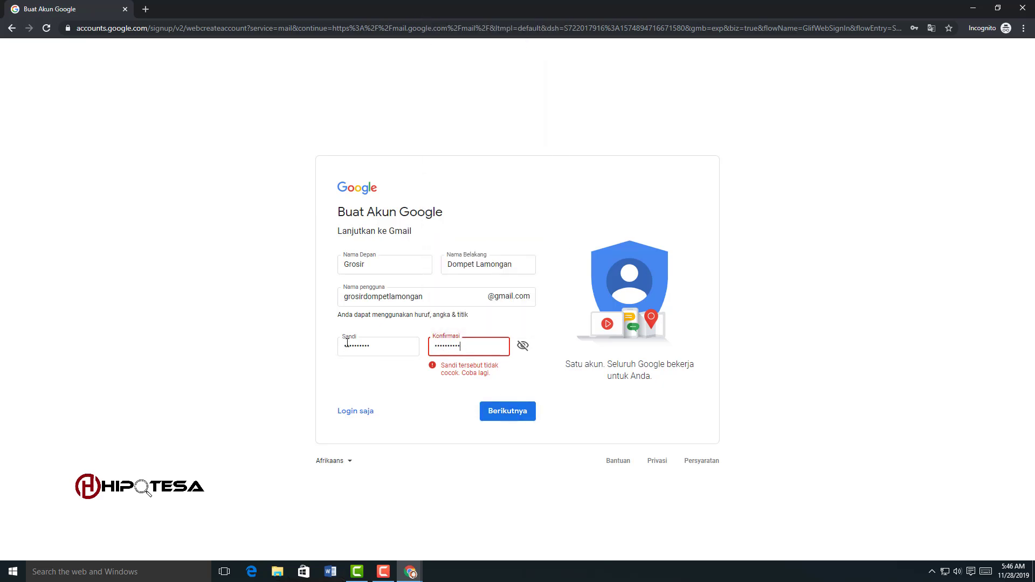
pyautogui.hotkey('shift', 'Tab')
pyautogui.write('••••••••••')
pyautogui.click(509, 416)
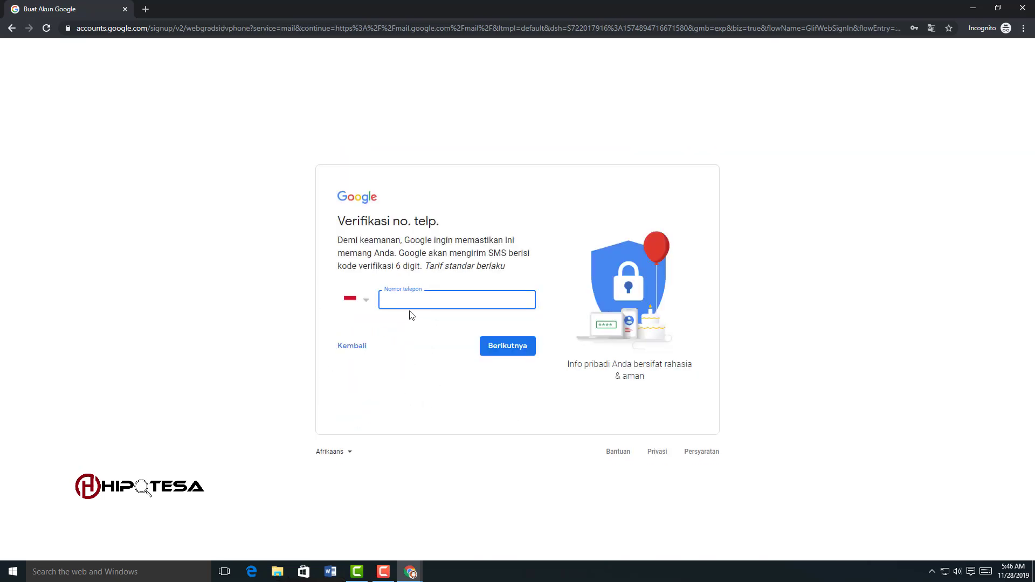
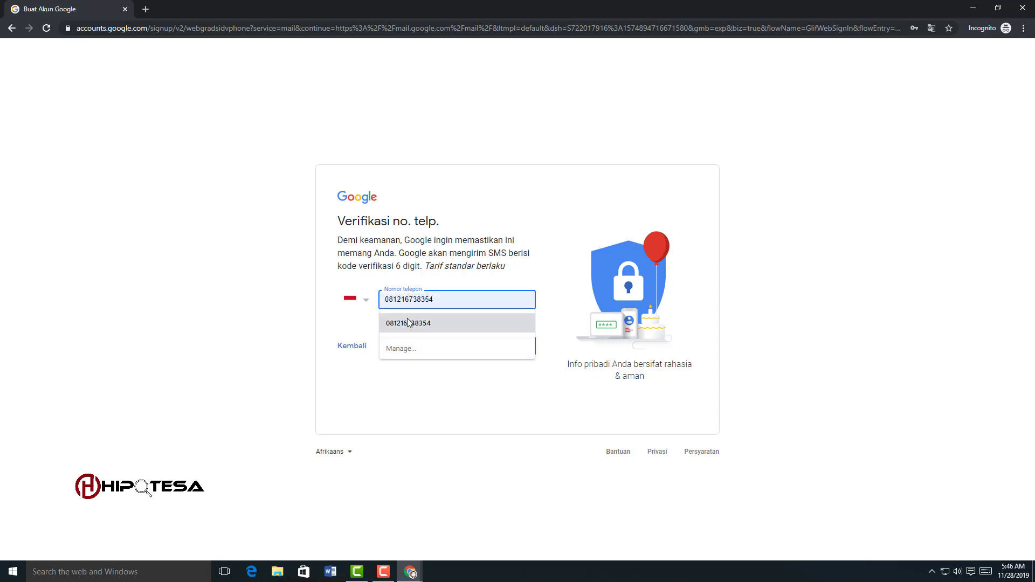
# Verify the account with the saved phone number and the six-digit SMS code
pyautogui.click(442, 323)
pyautogui.click(514, 349)
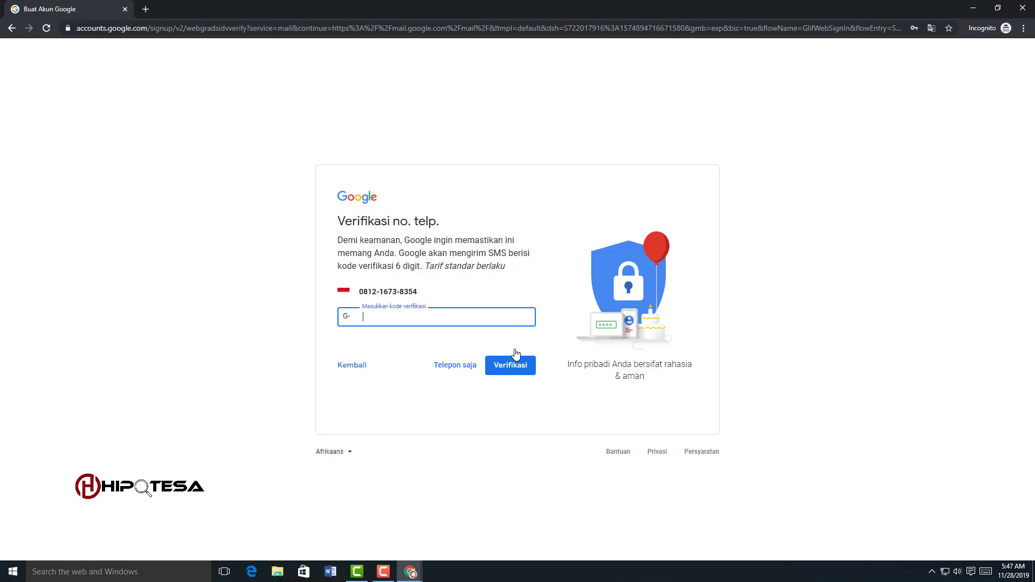
pyautogui.click(515, 371)
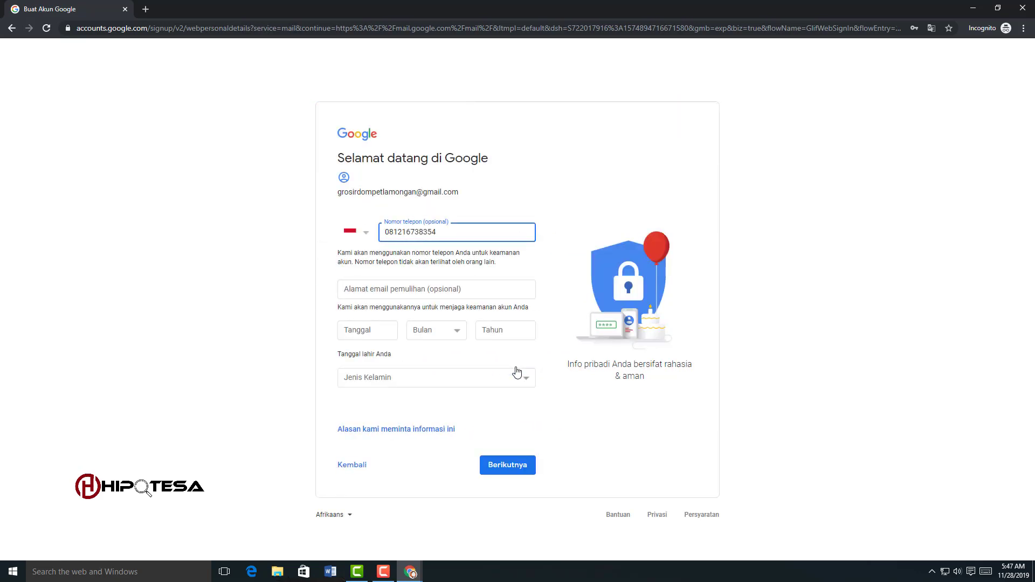
# Fill in recovery email, birth day 24, birth month and gender Pria, then accept phone-number use
pyautogui.click(426, 295)
pyautogui.click(418, 311)
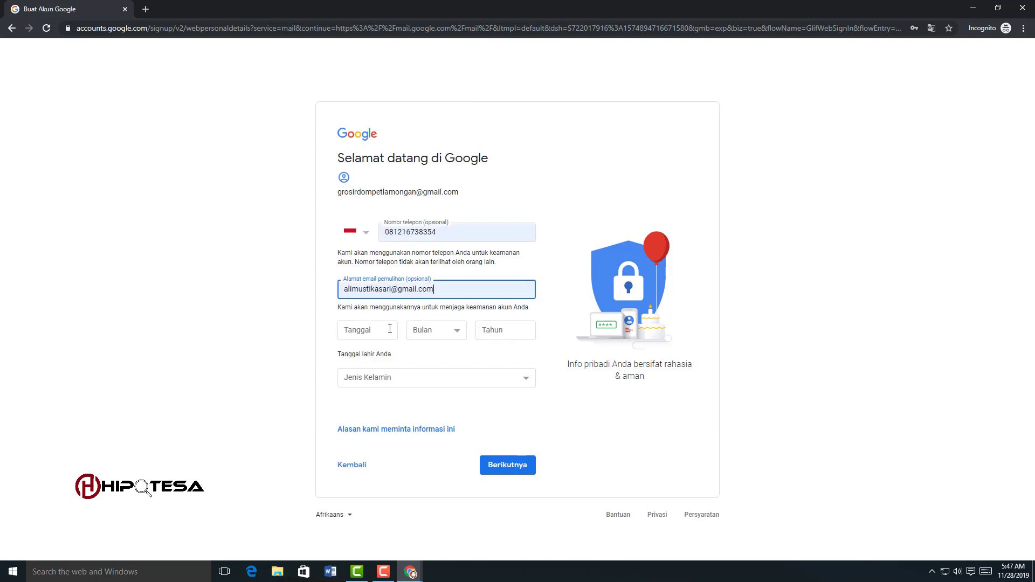
pyautogui.click(389, 332)
pyautogui.write('24')
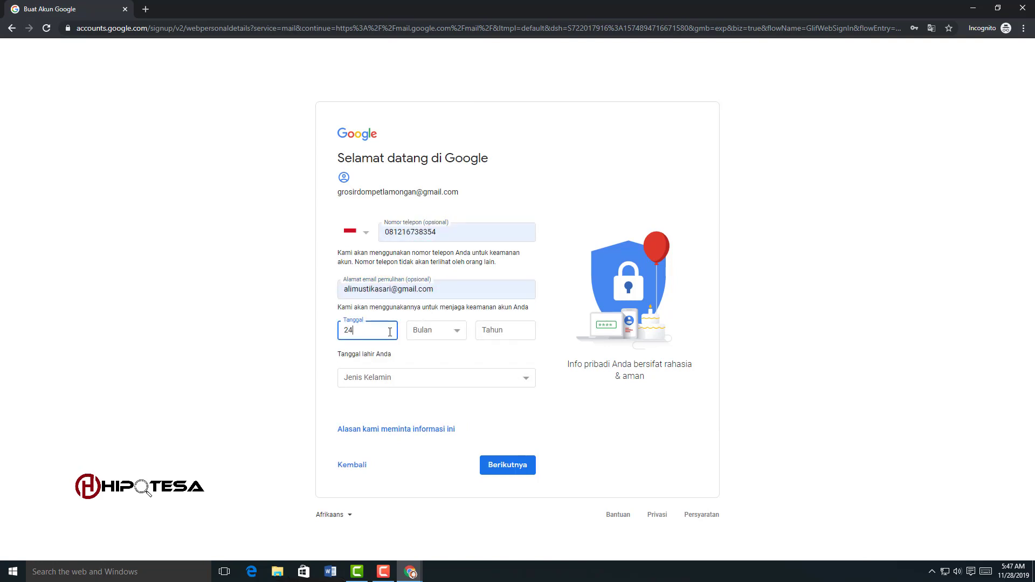
pyautogui.click(430, 334)
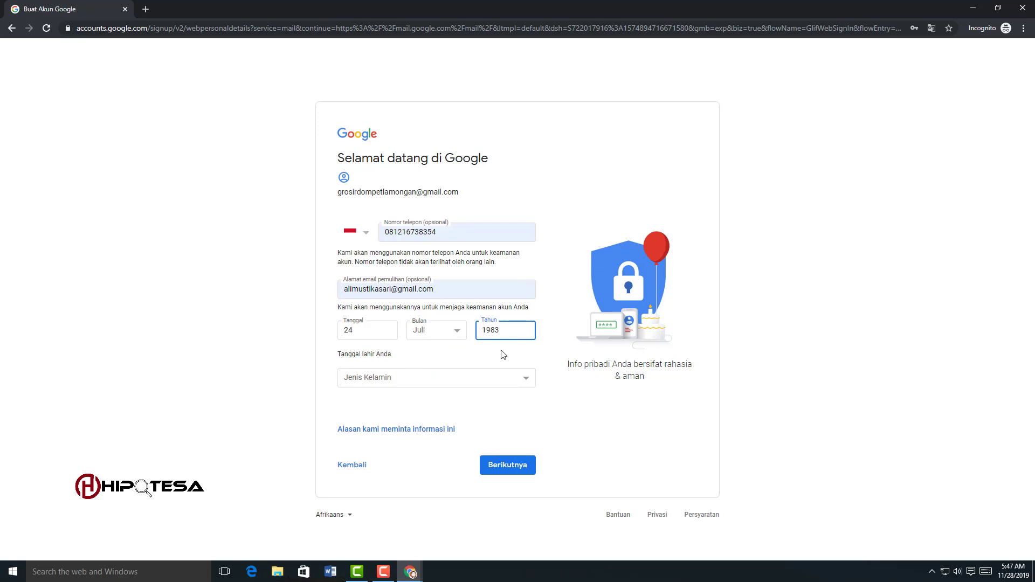
pyautogui.click(436, 377)
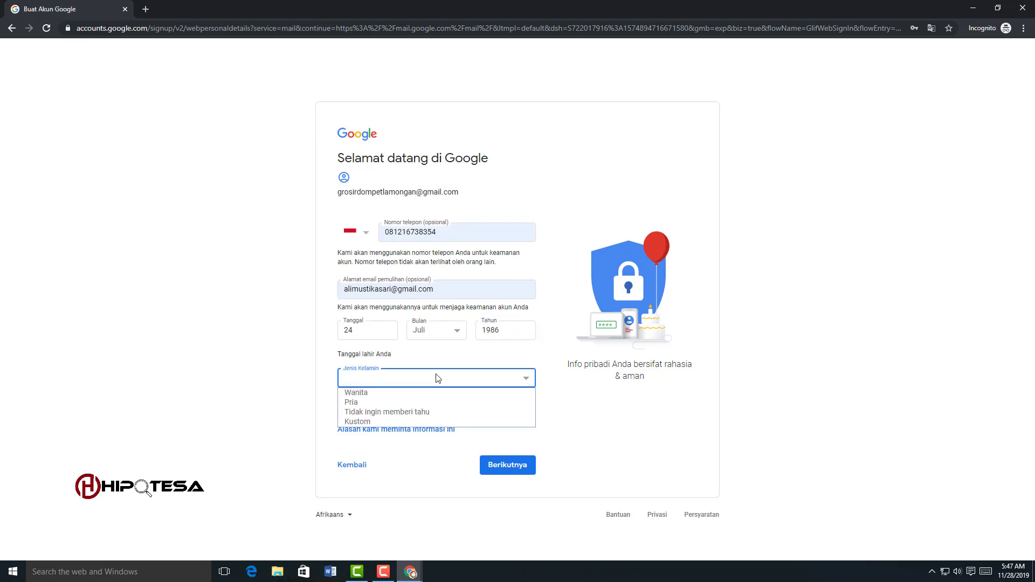
pyautogui.click(410, 404)
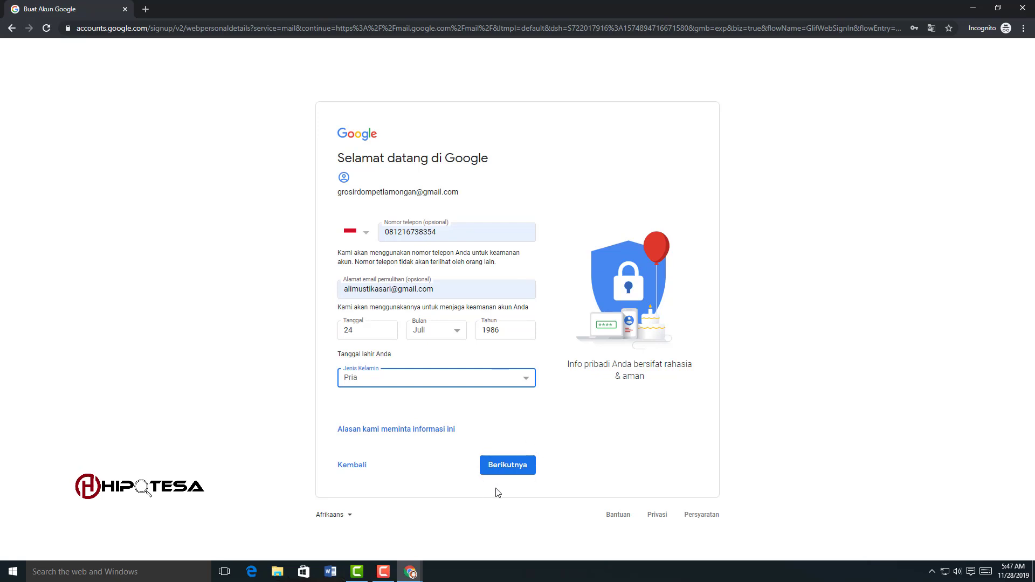
pyautogui.click(511, 471)
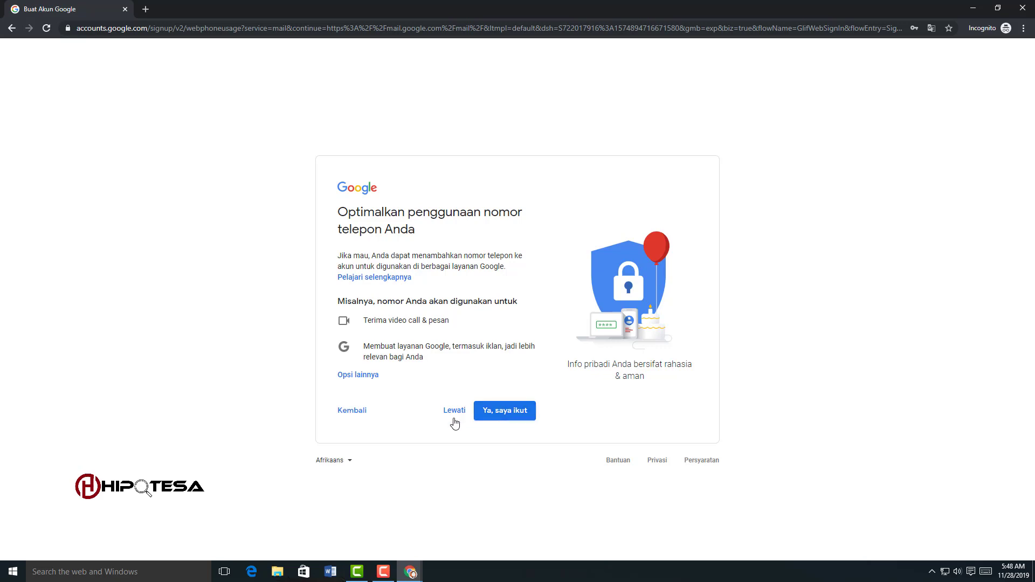
pyautogui.click(504, 415)
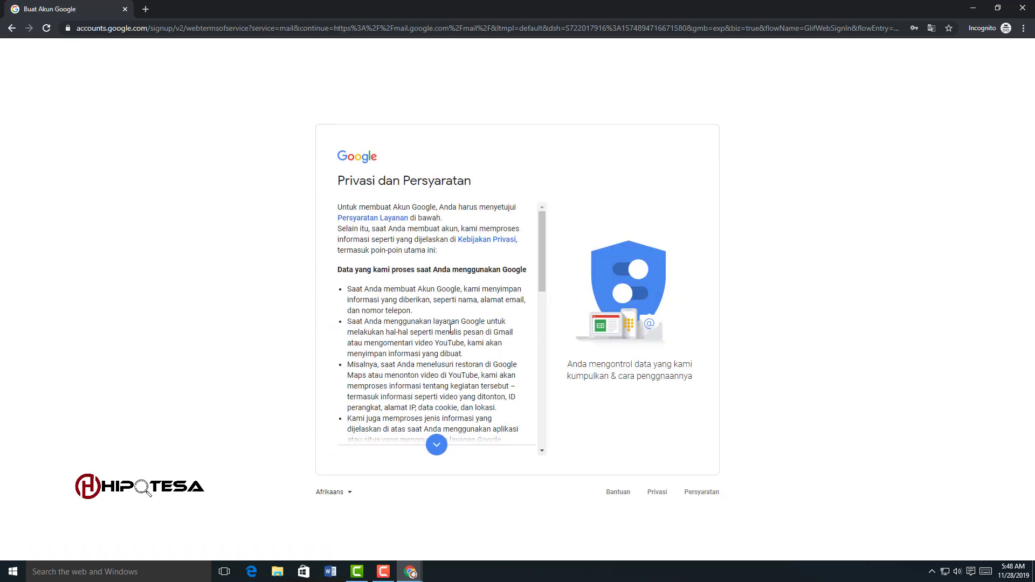
# Scroll through the Privasi dan Persyaratan terms and agree with 'Saya setuju'
pyautogui.scroll(-10, 450, 327)
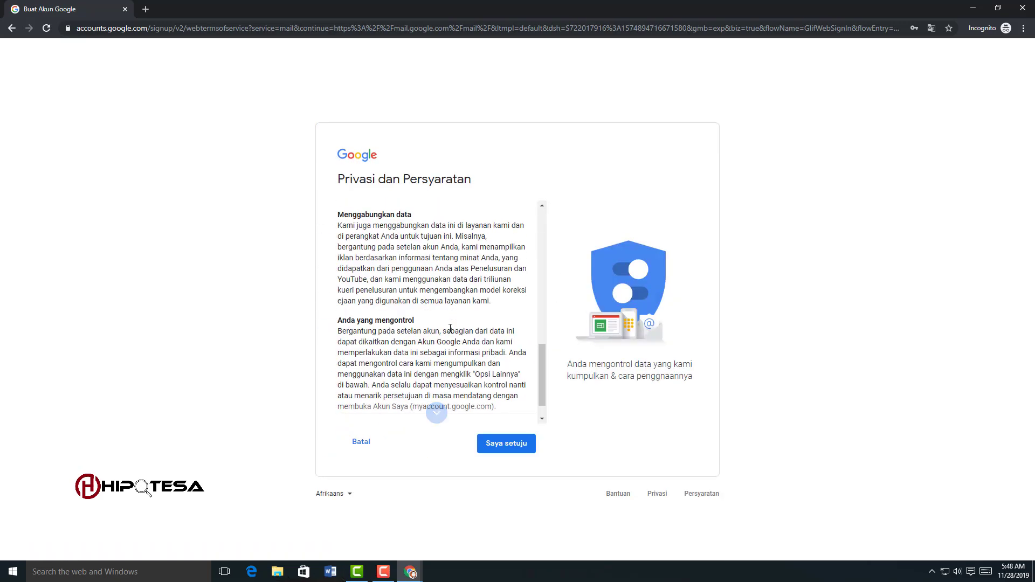
pyautogui.click(507, 444)
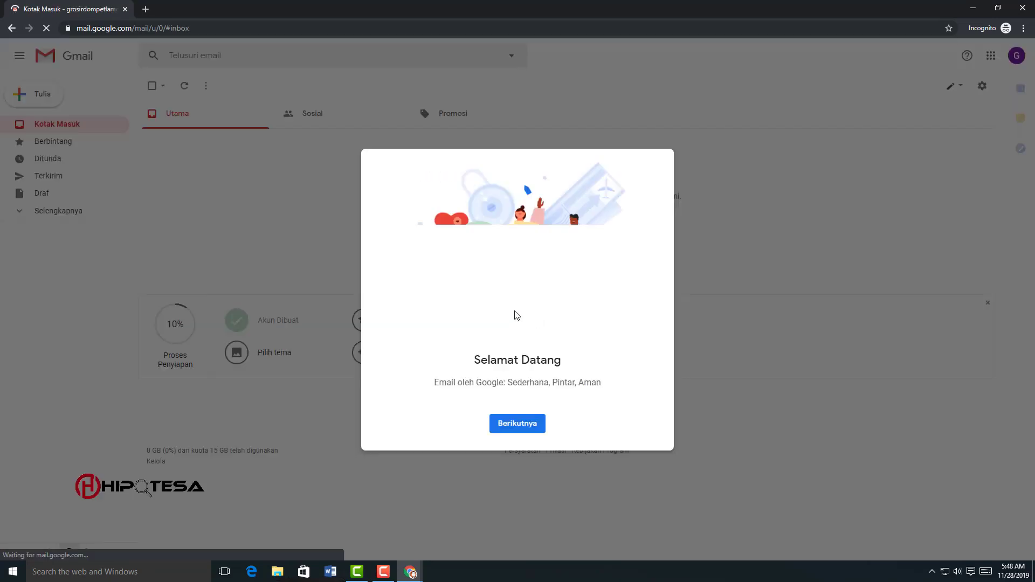
# Dismiss the Gmail welcome and 'Pilih tampilan' dialogs to reach the empty Kotak Masuk inbox
pyautogui.click(530, 428)
pyautogui.click(529, 428)
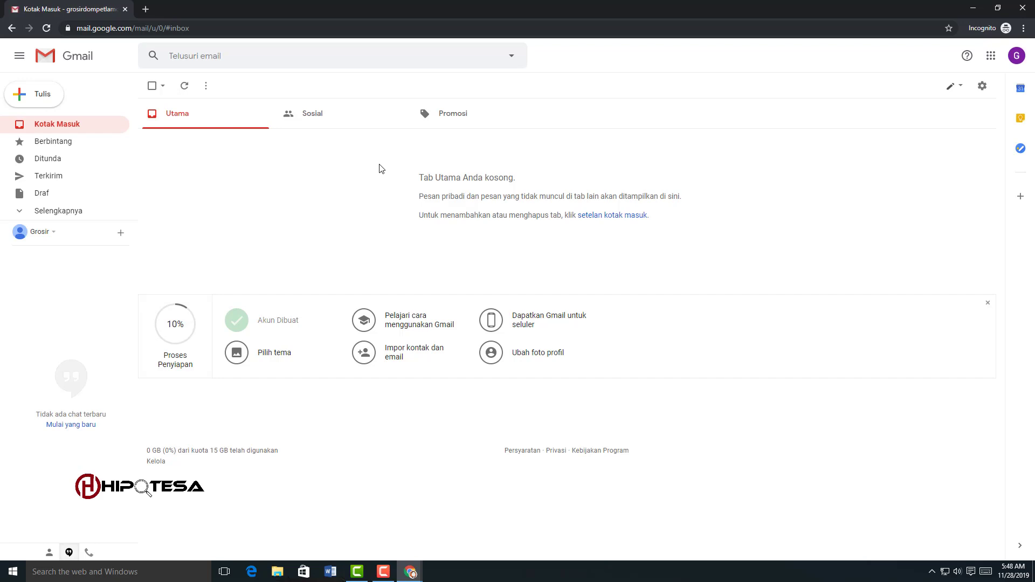
pyautogui.moveTo(417, 577)
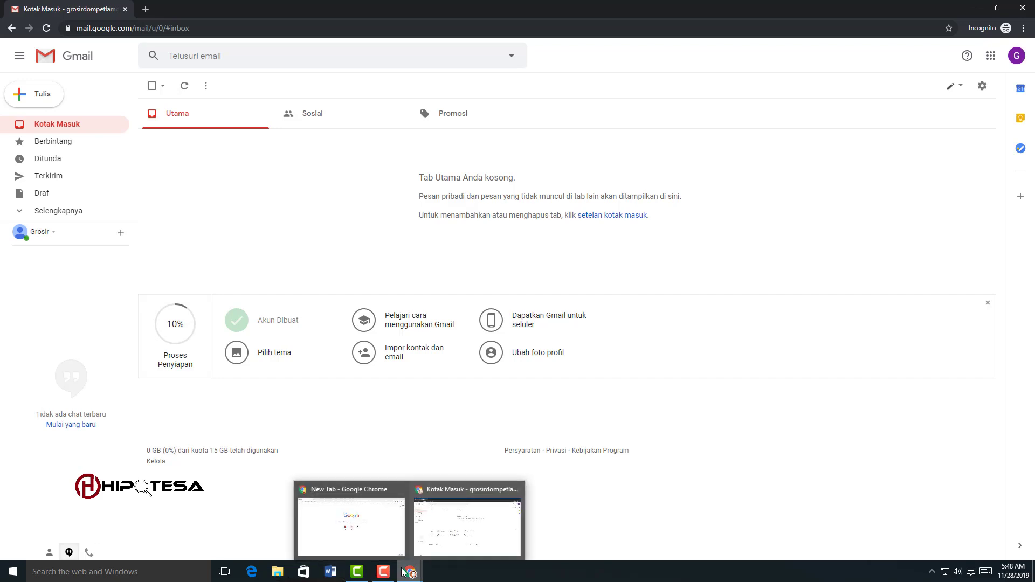
# Add a Chrome person 'Grosir Dompet Lamongan' with a desktop shortcut and begin its sign-in
pyautogui.click(392, 548)
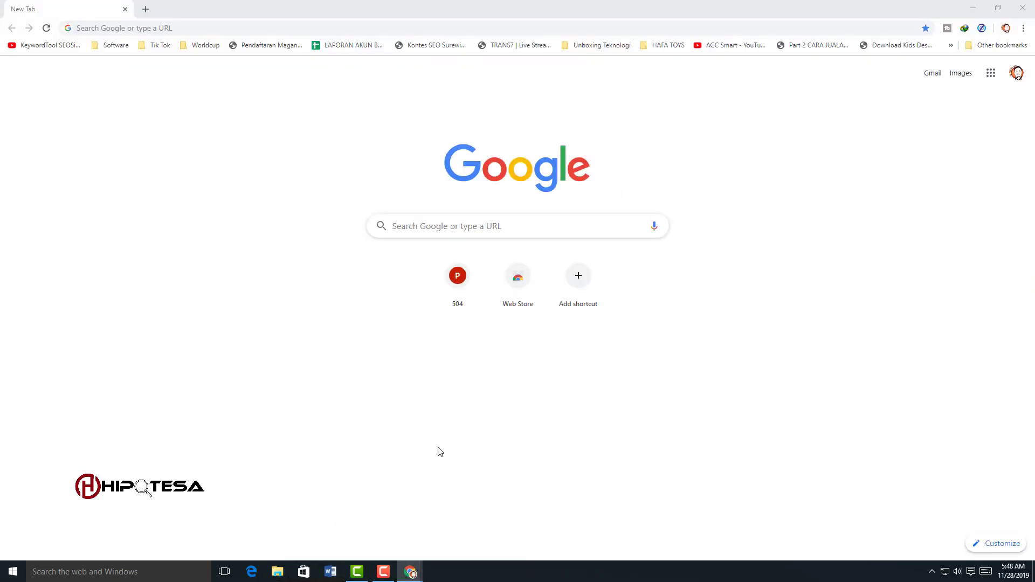
pyautogui.click(1006, 28)
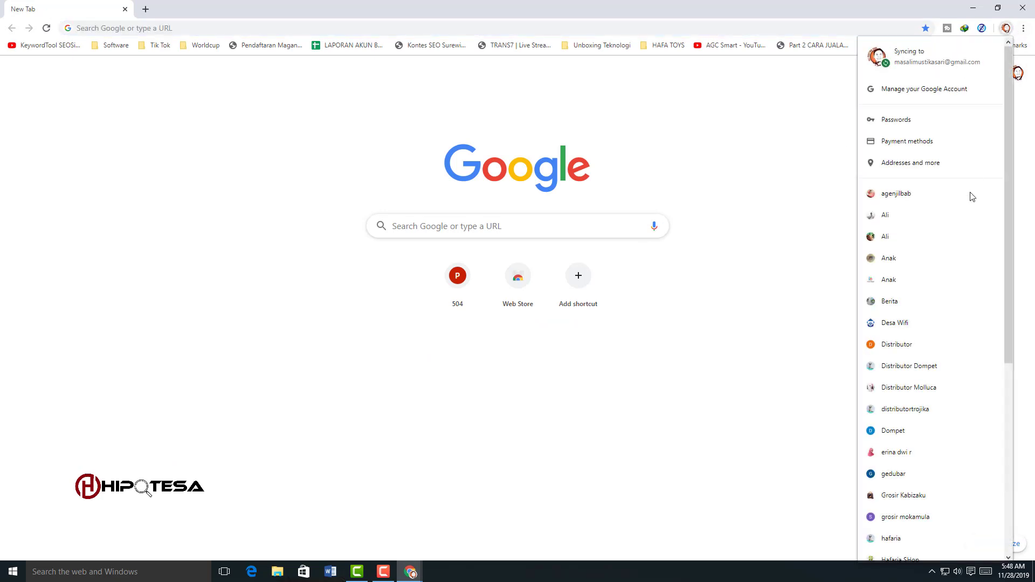
pyautogui.scroll(-15, 948, 323)
pyautogui.click(931, 523)
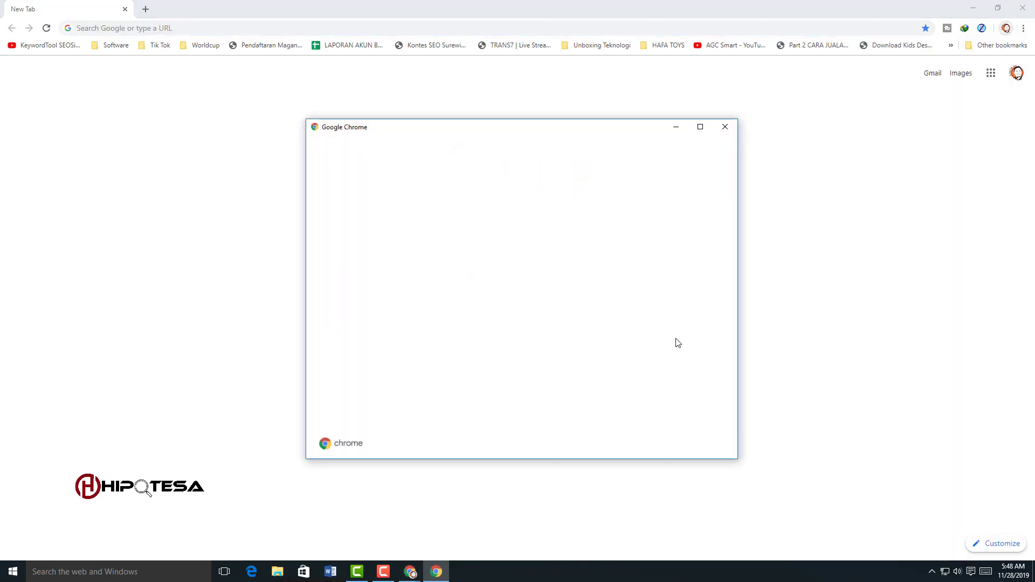
pyautogui.click(706, 447)
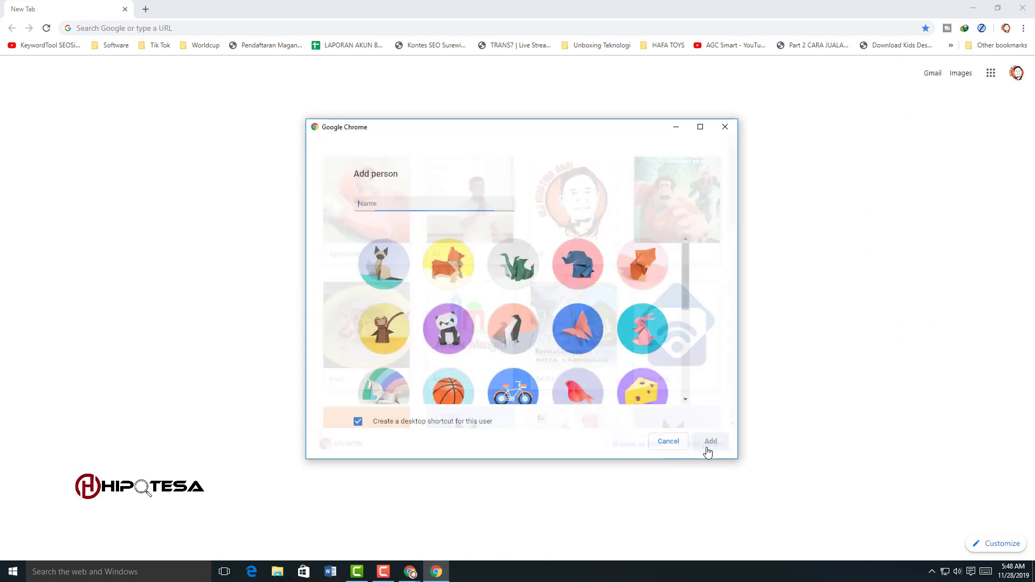
pyautogui.write('Grosir Dompet Lamongan')
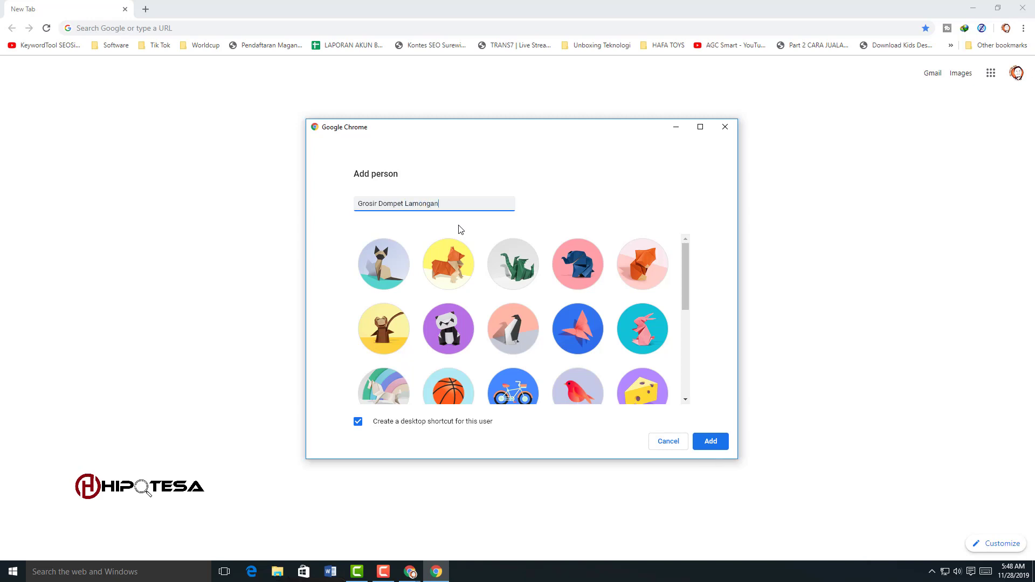
pyautogui.click(715, 441)
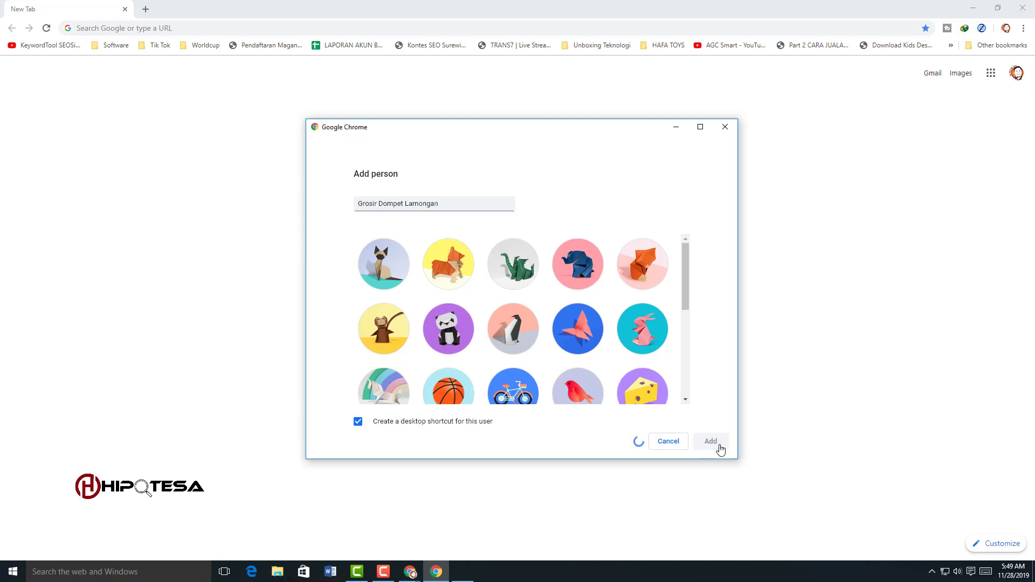
pyautogui.click(561, 365)
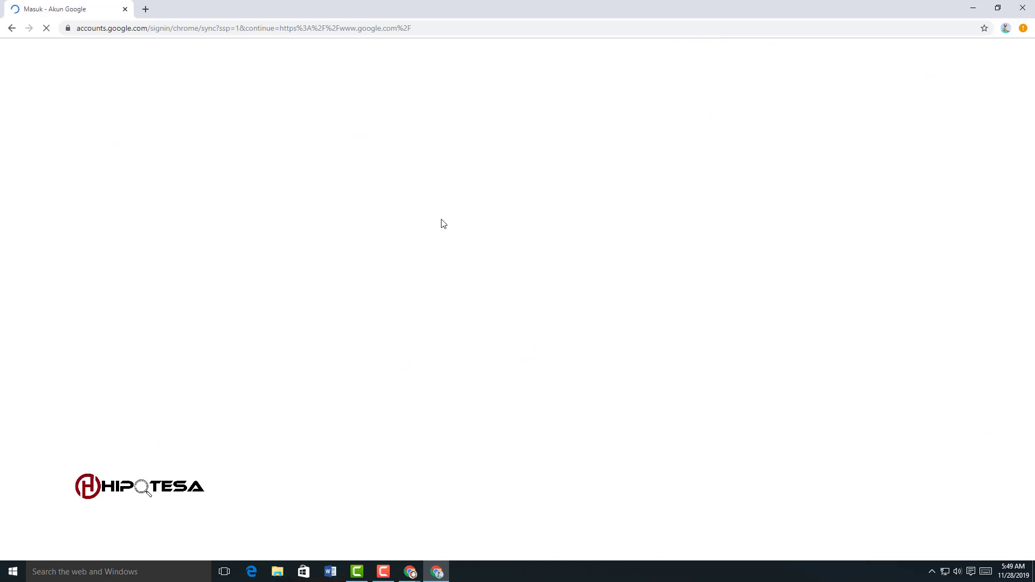
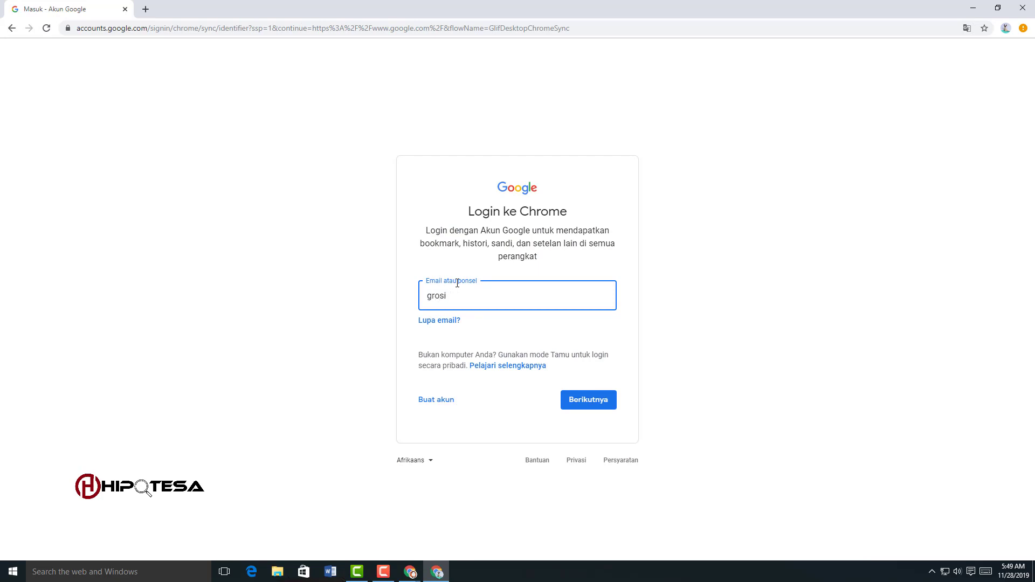
# Sign the new profile into the new account, skip sync and default-browser prompts, and close it
pyautogui.click(579, 401)
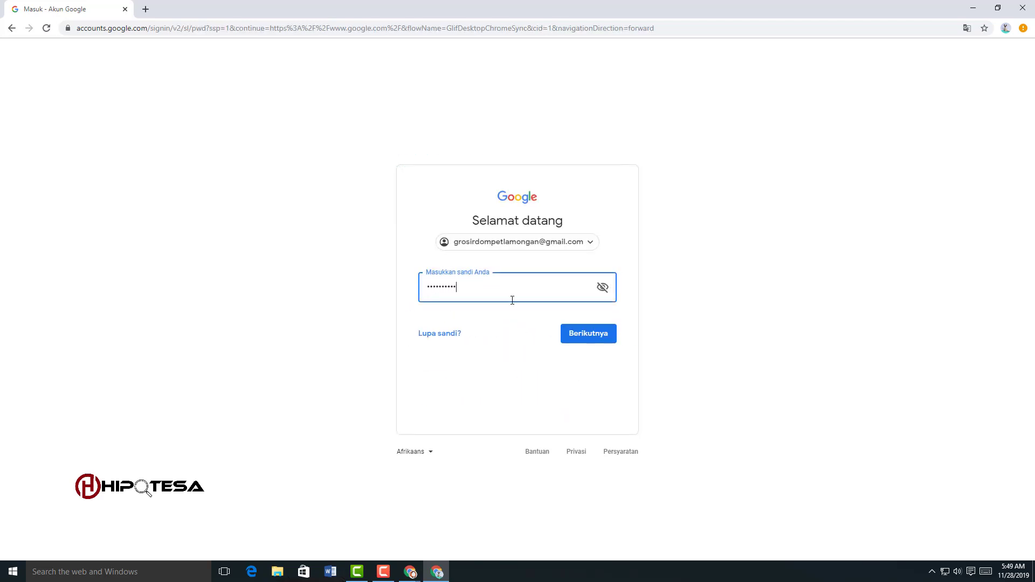
pyautogui.click(573, 344)
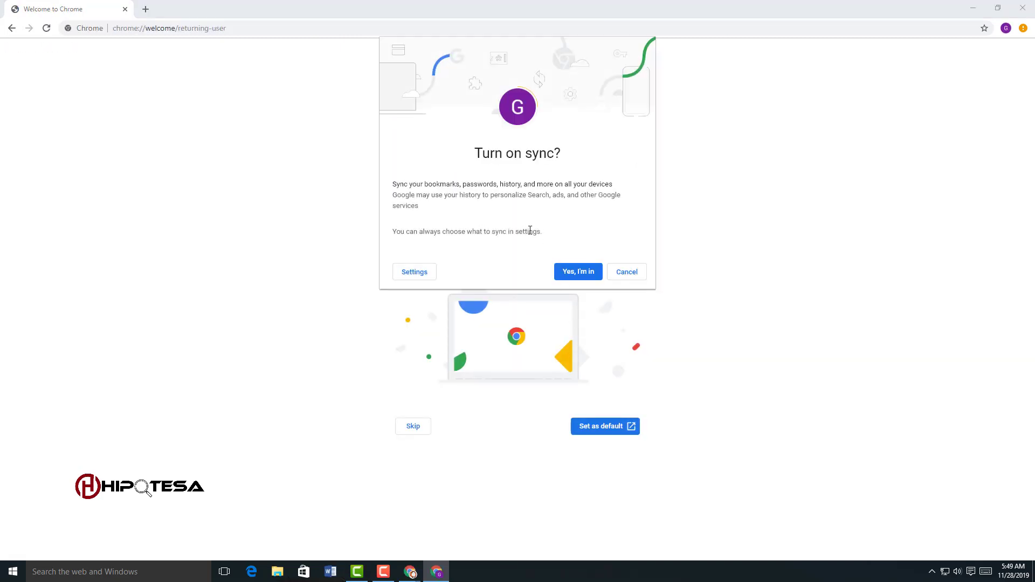
pyautogui.click(585, 276)
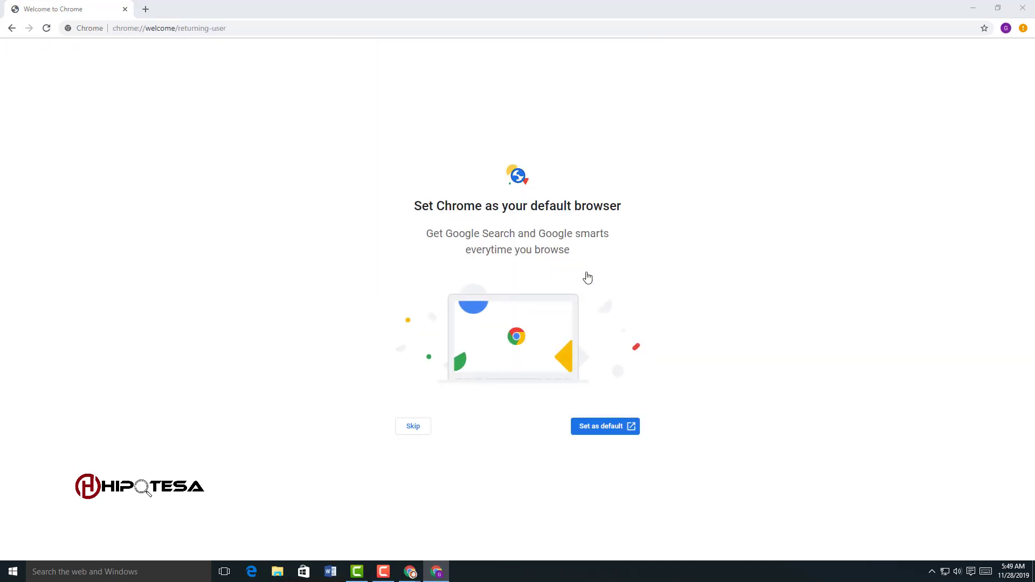
pyautogui.click(418, 431)
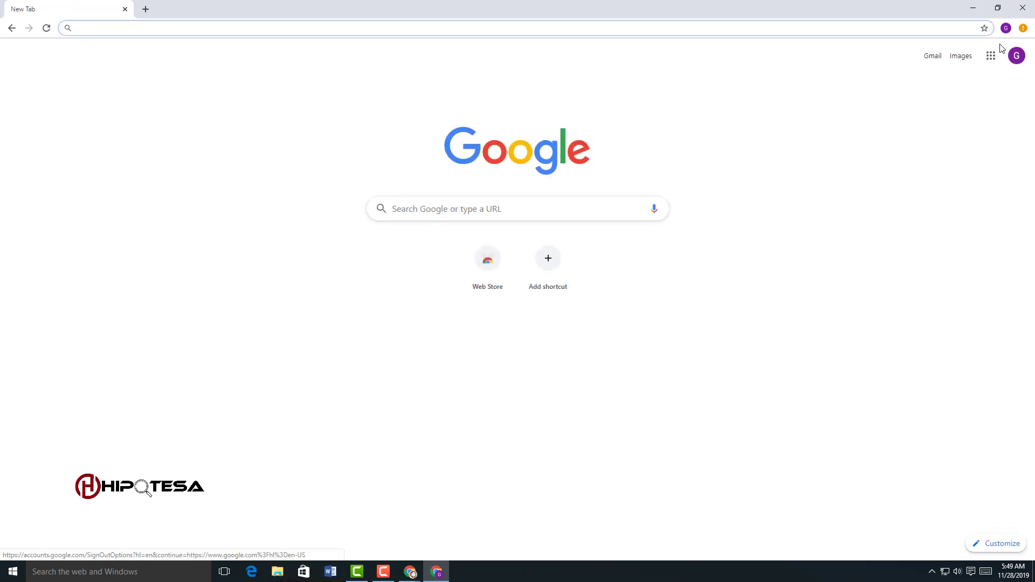
pyautogui.click(1023, 9)
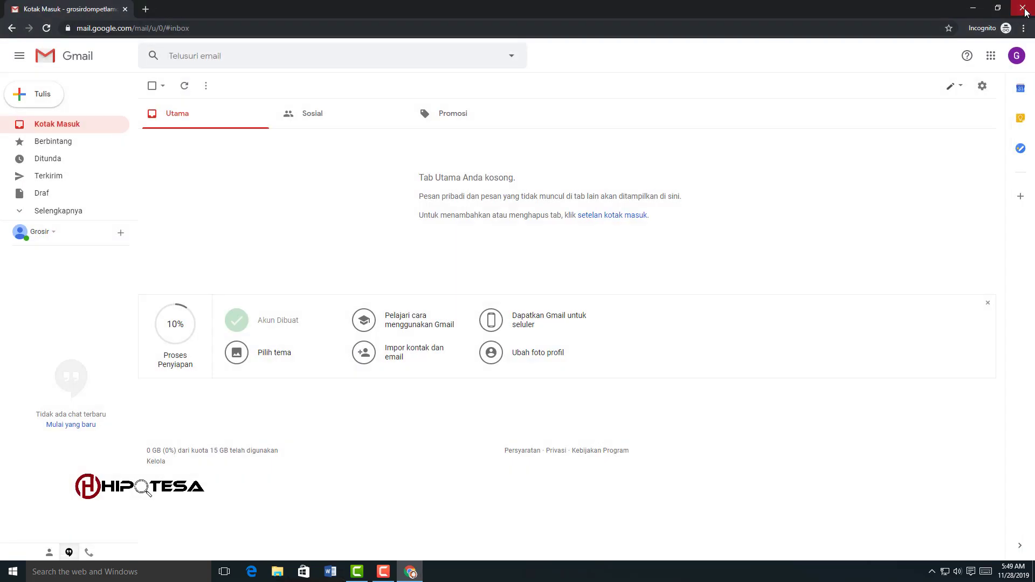
# Move the Grosir Dompet Lamongan shortcut beside the other Chrome shortcuts and launch that profile
pyautogui.click(1023, 9)
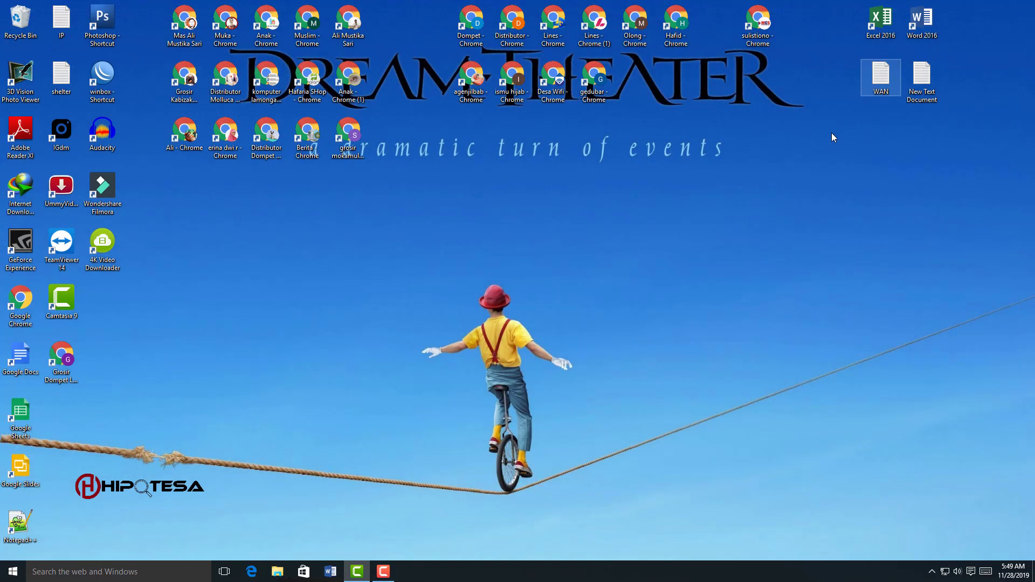
pyautogui.moveTo(61, 357); pyautogui.dragTo(483, 146)
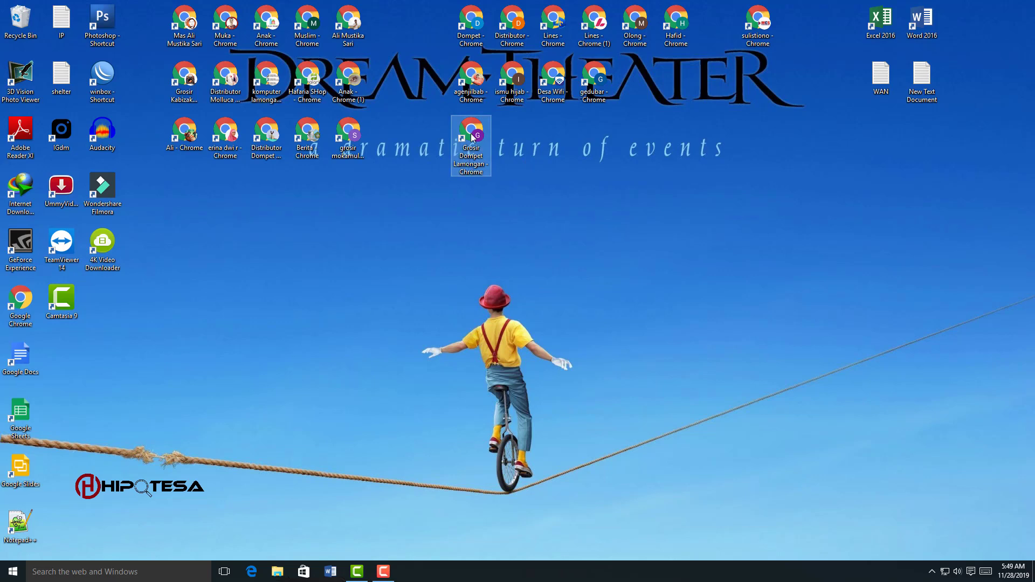
pyautogui.doubleClick(472, 136)
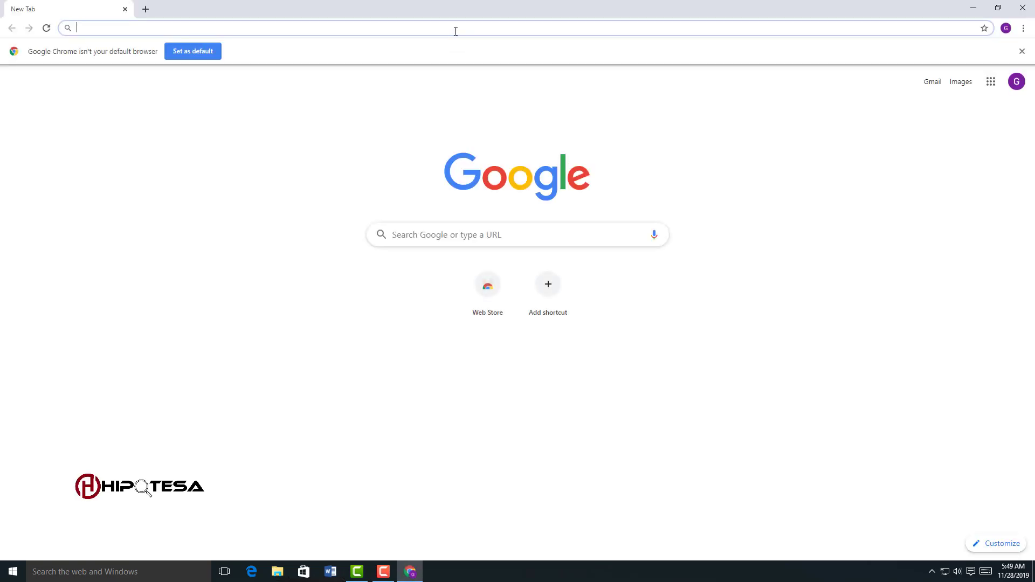
# Load gmail.com in the Grosir Dompet Lamongan Chrome window
pyautogui.write('gmail')
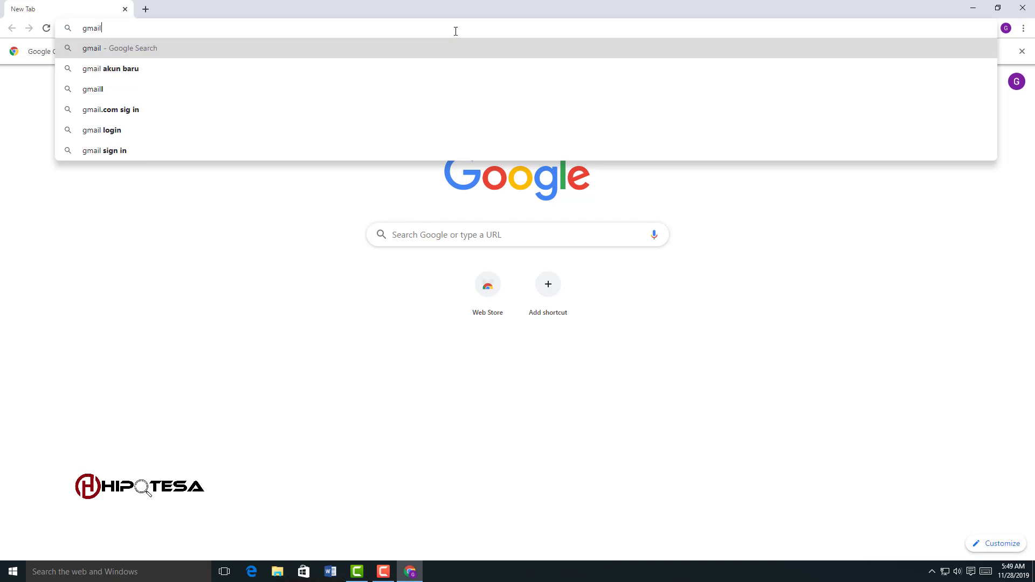
pyautogui.write('.com')
pyautogui.press('Return')
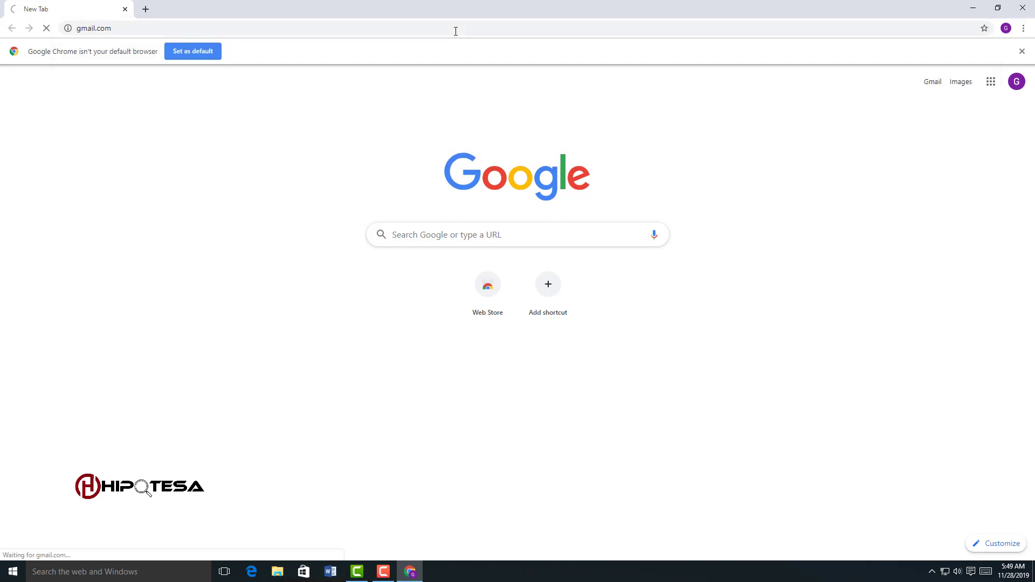